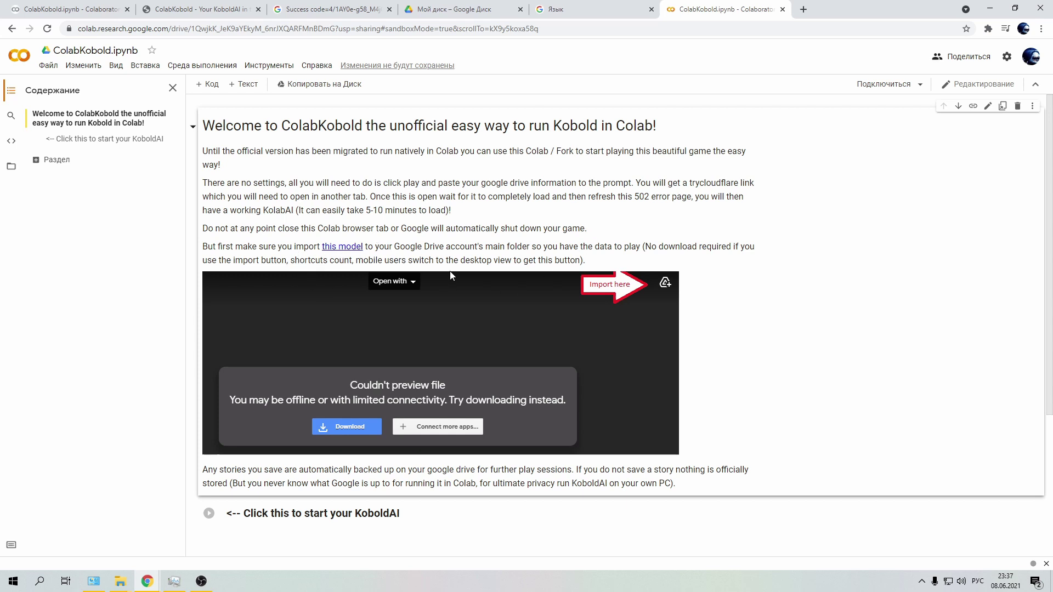
# Open the gpt-neo-2.7B-horni.tar model in Drive, confirm its shortcut sits in My Drive, and return to the notebook
pyautogui.rightClick(358, 252)
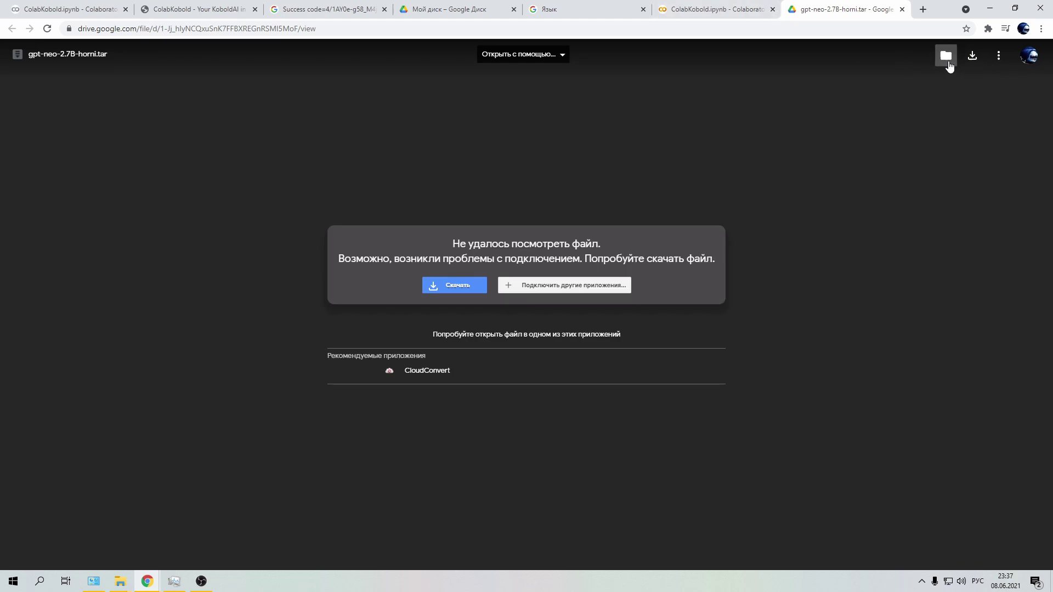
pyautogui.click(945, 61)
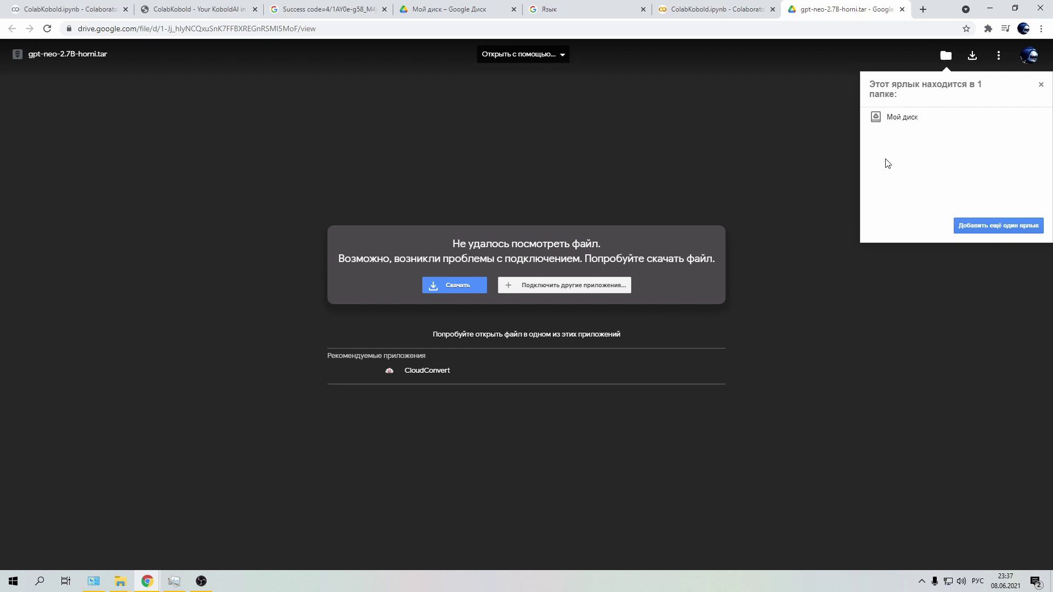
pyautogui.click(713, 10)
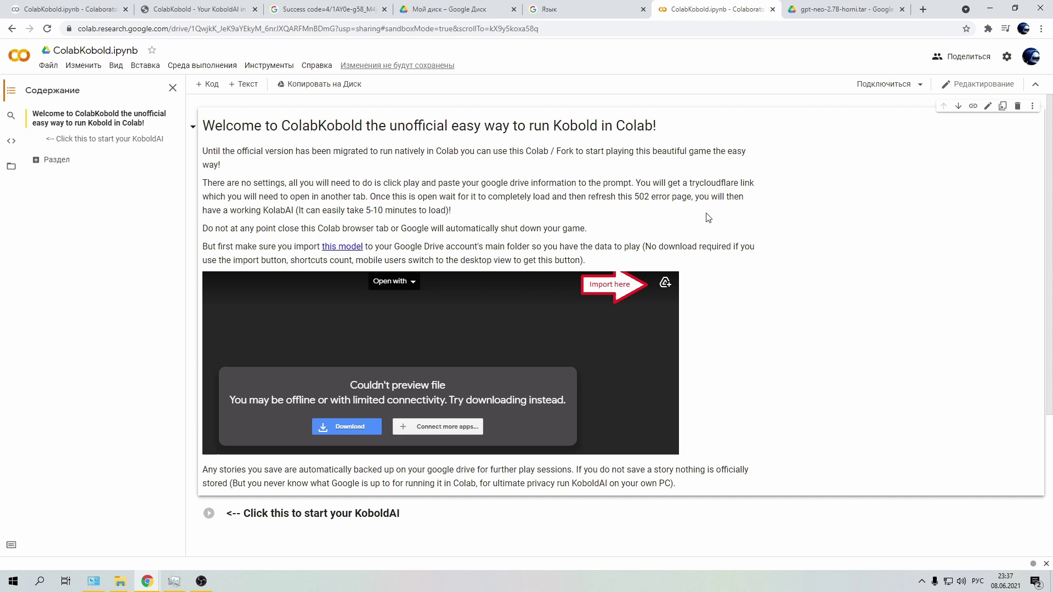
pyautogui.scroll(-1, 757, 288)
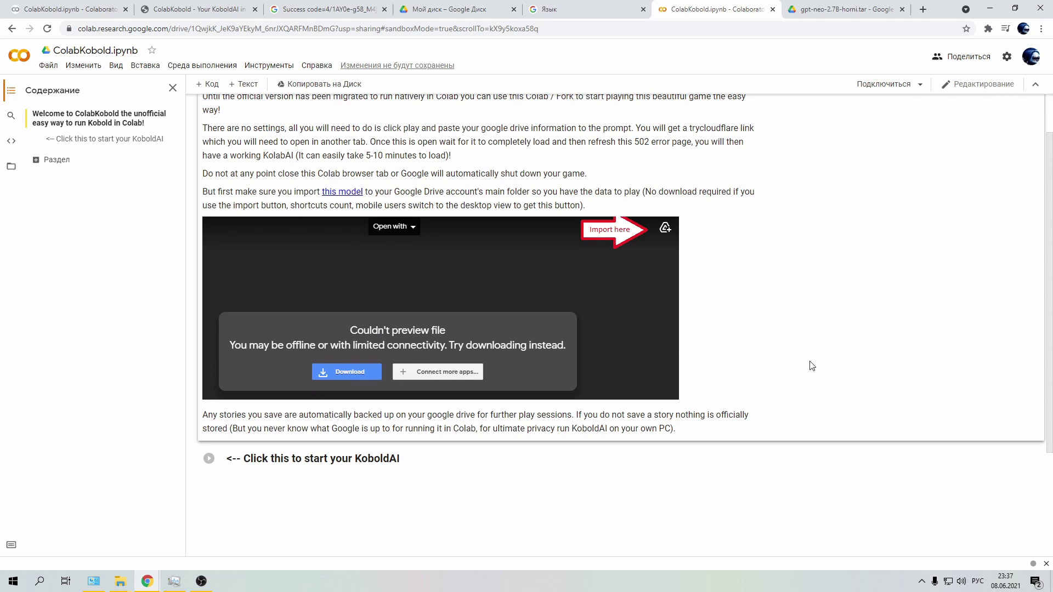
pyautogui.scroll(-1, 549, 444)
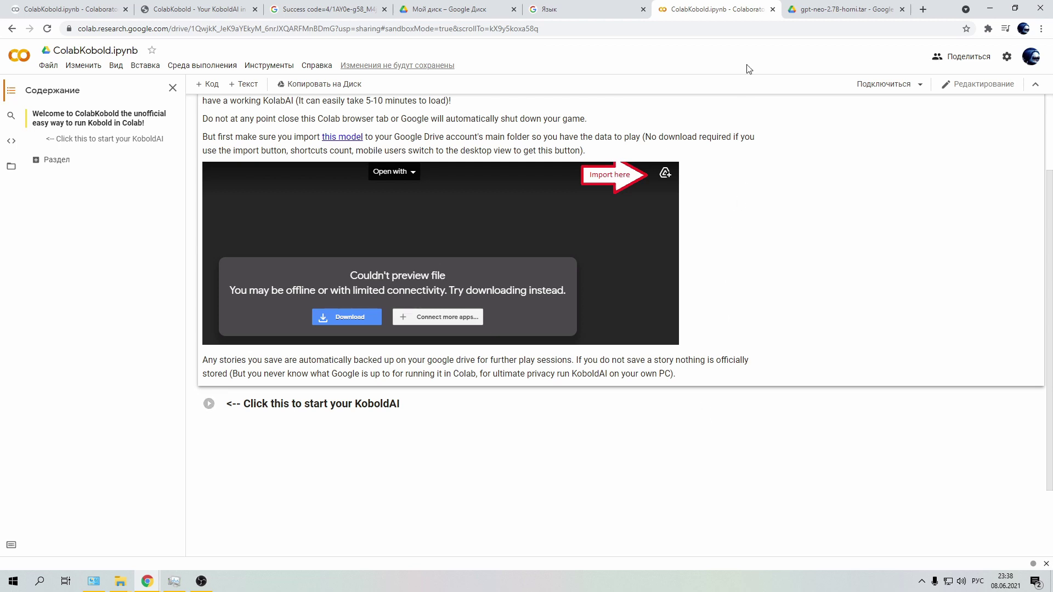
# Scroll through the running ColabKobold cell's log, then bring up the KoboldAI client tab
pyautogui.click(33, 4)
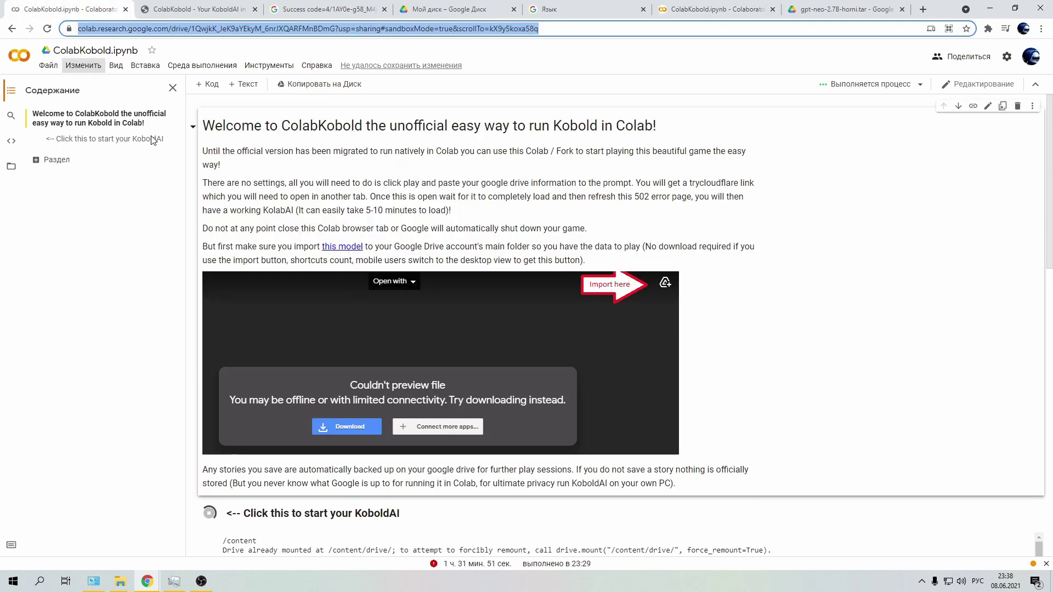
pyautogui.scroll(-5, 657, 336)
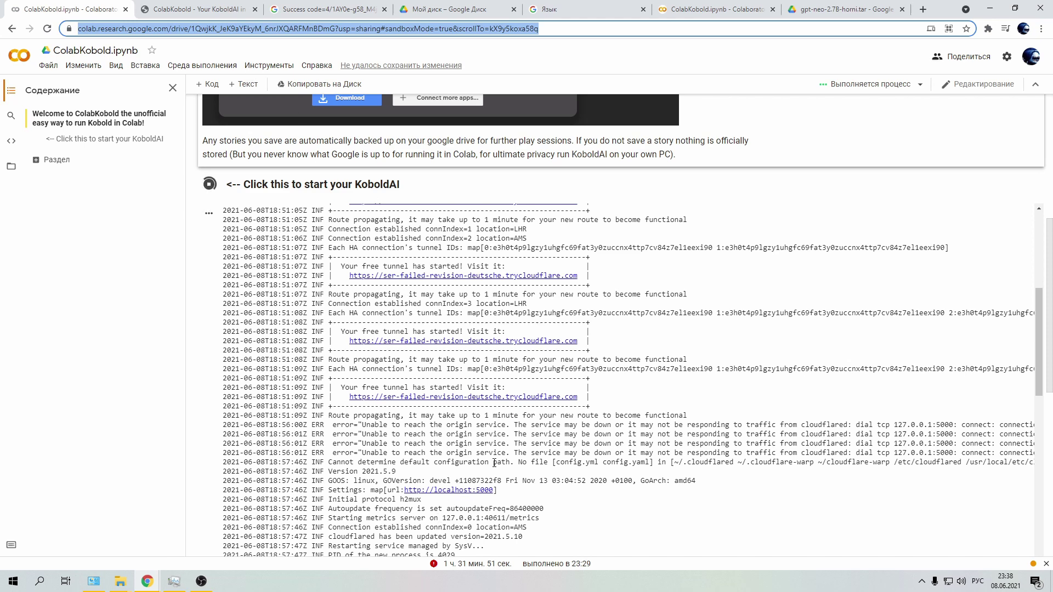
pyautogui.scroll(-8, 448, 307)
pyautogui.scroll(-10, 448, 307)
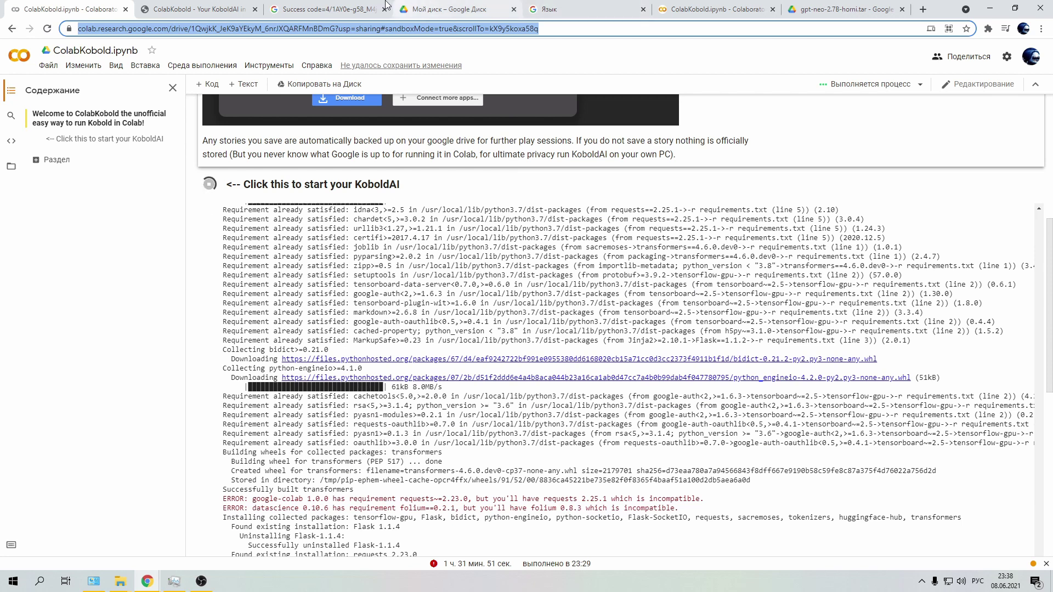
pyautogui.click(348, 7)
pyautogui.click(211, 6)
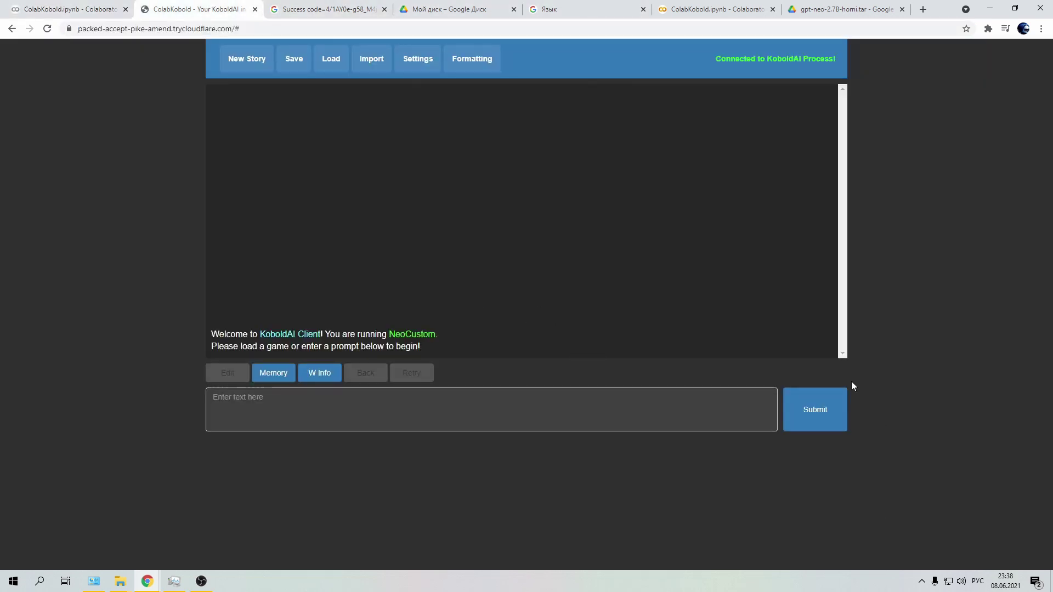
# Detach the KoboldAI tab into its own full-screen window and focus the prompt box
pyautogui.moveTo(192, 8); pyautogui.dragTo(190, 94)
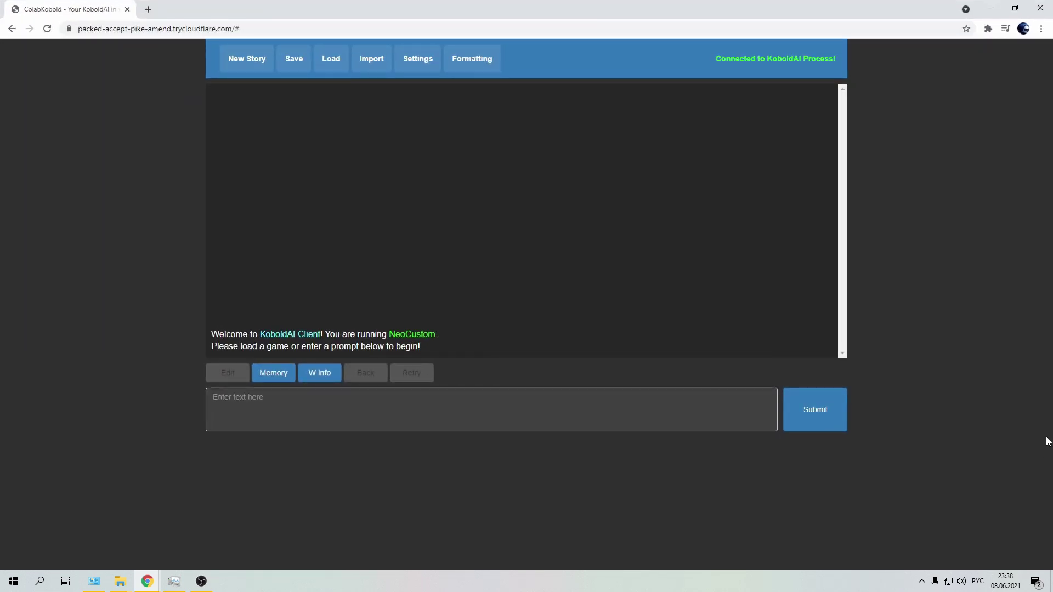
pyautogui.press('F11')
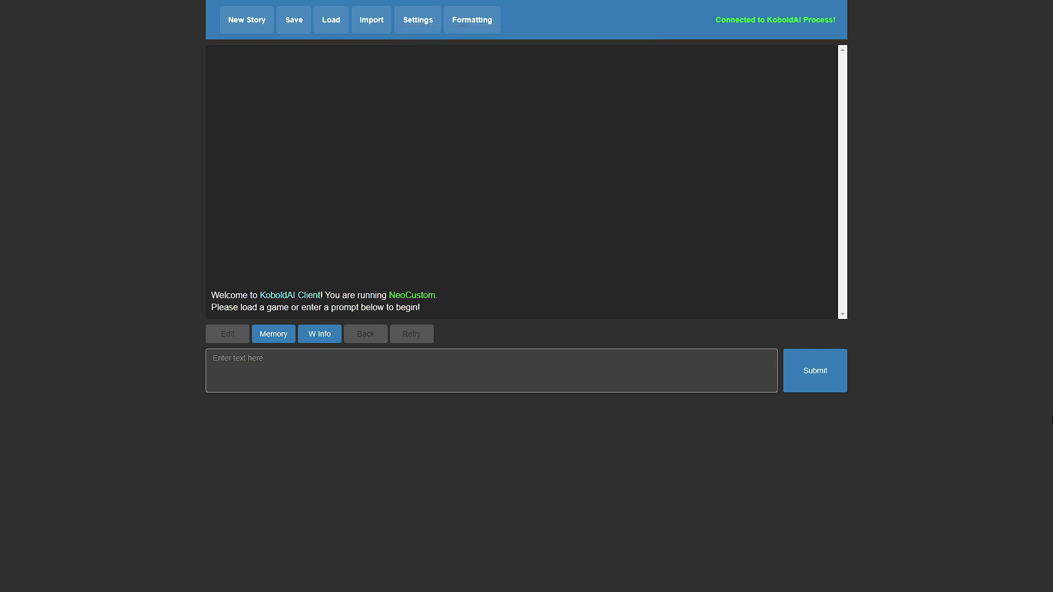
pyautogui.click(653, 389)
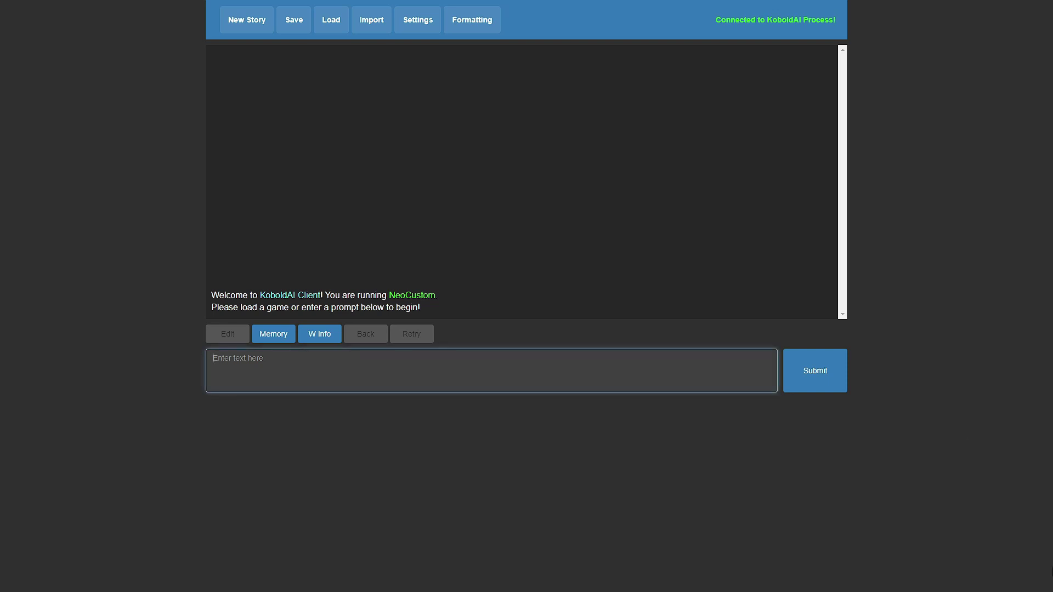
# Submit the opening prompt about Gerry, a Rask peasant with an axe and old horse, and generate twice
pyautogui.write('You are Gerry, a peasant in the village of Rask. You have an axe and an old horse. Your village is')
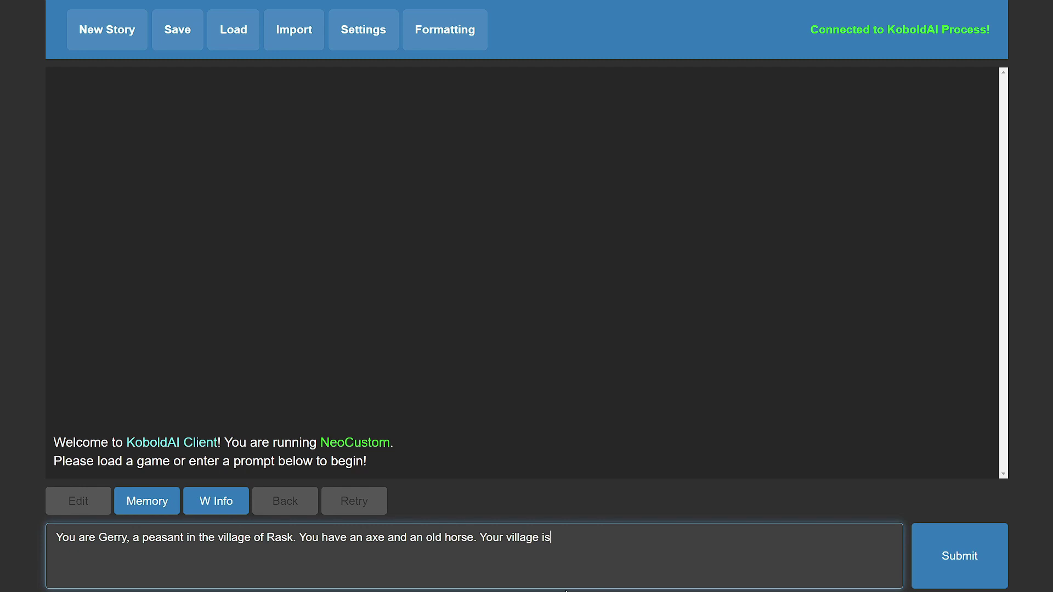
pyautogui.press('Return')
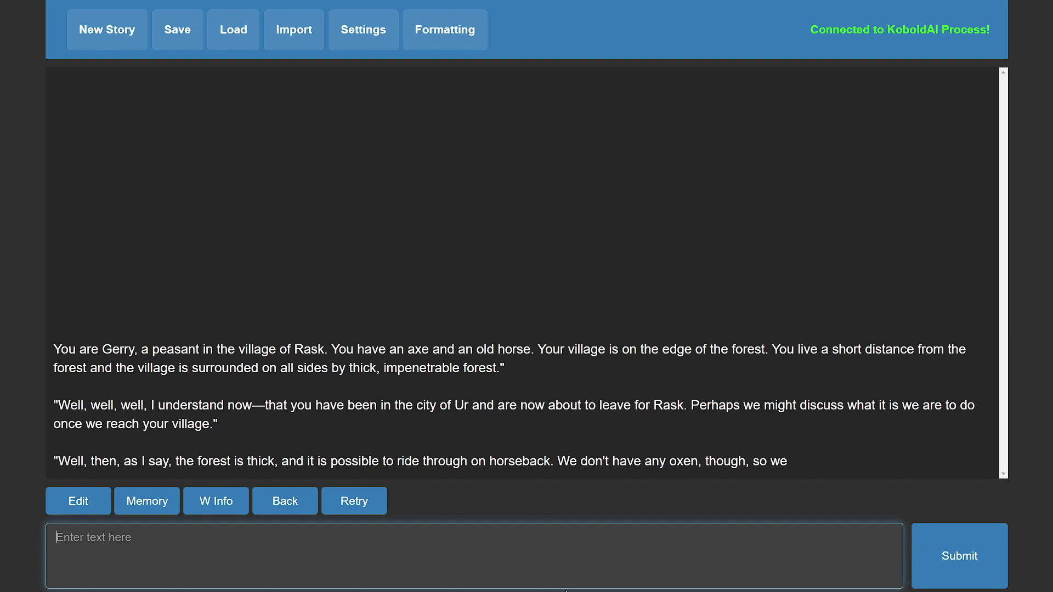
pyautogui.press('Return')
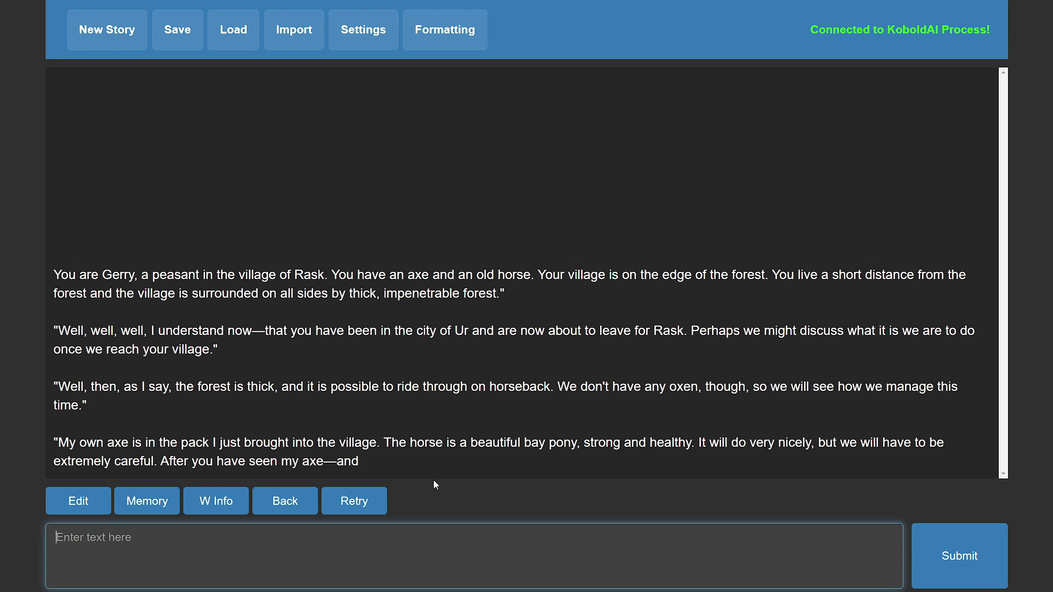
# Paste the memory paragraph about Gerry returning with James to his burned village into Memory
pyautogui.click(144, 501)
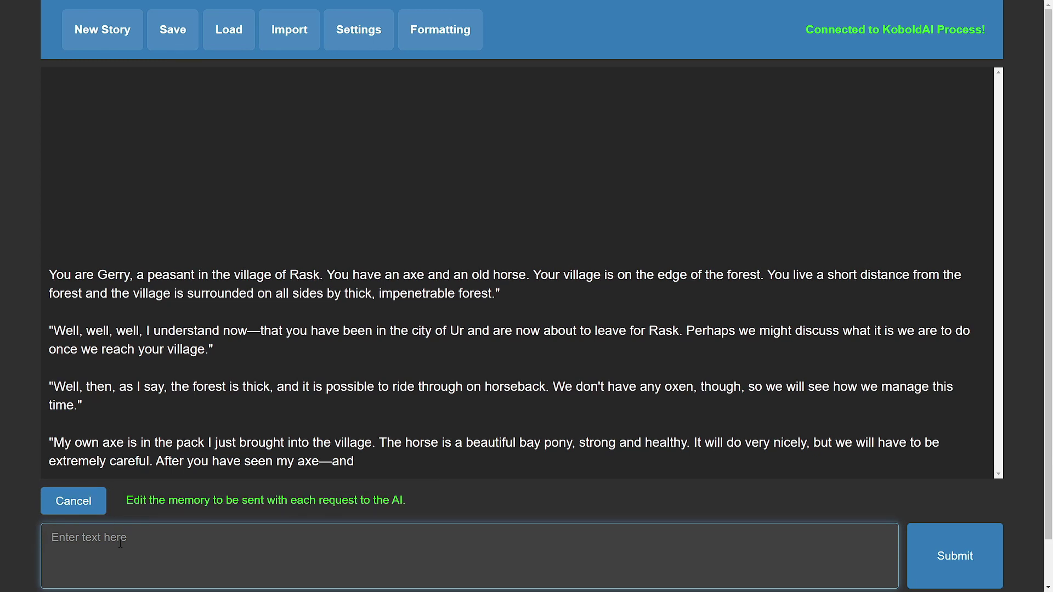
pyautogui.write('You are Gerry, a peasant from the village of Rask. You are travelling with your peasant friend James. You are returning from the market after having bought a new axe and salt for your village. Unbeknownst to you, your village has been burned down and all the people are missing from the village. It might have been a dragon.')
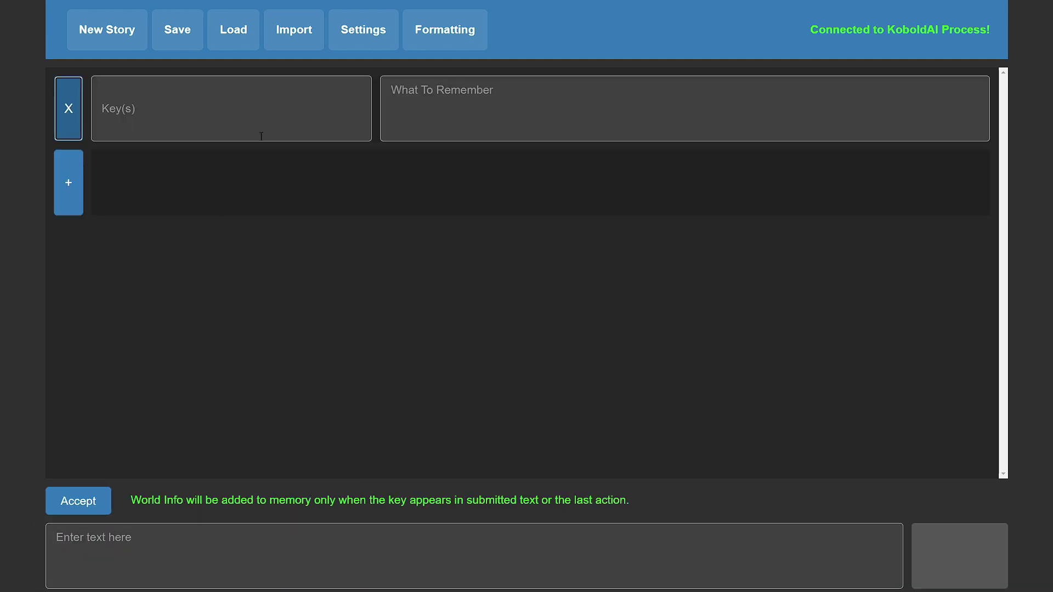
# Begin the first World Info entry with the key 'Ras'
pyautogui.click(261, 136)
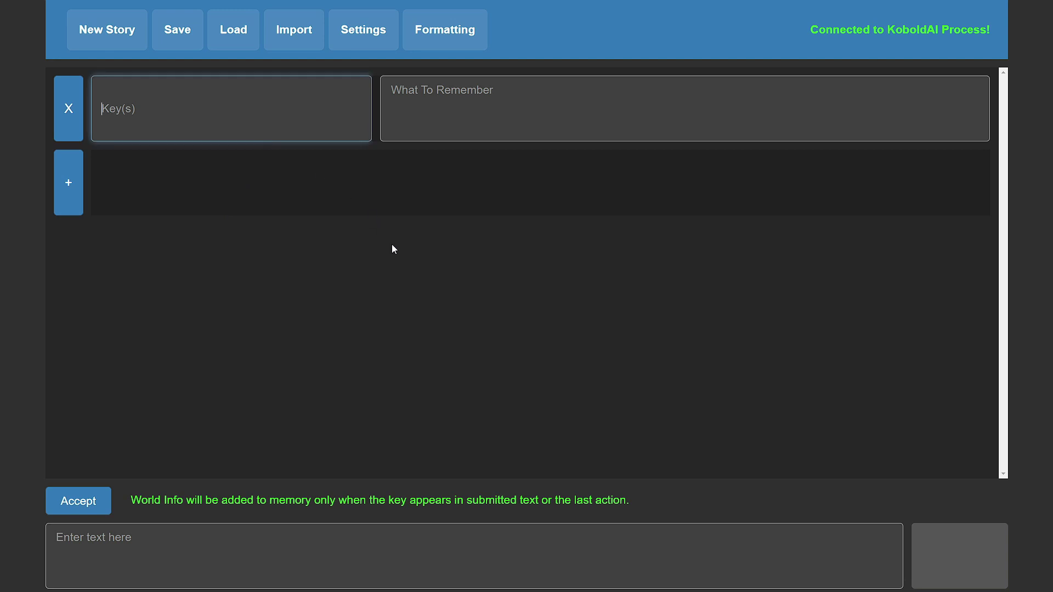
pyautogui.write('Ras')
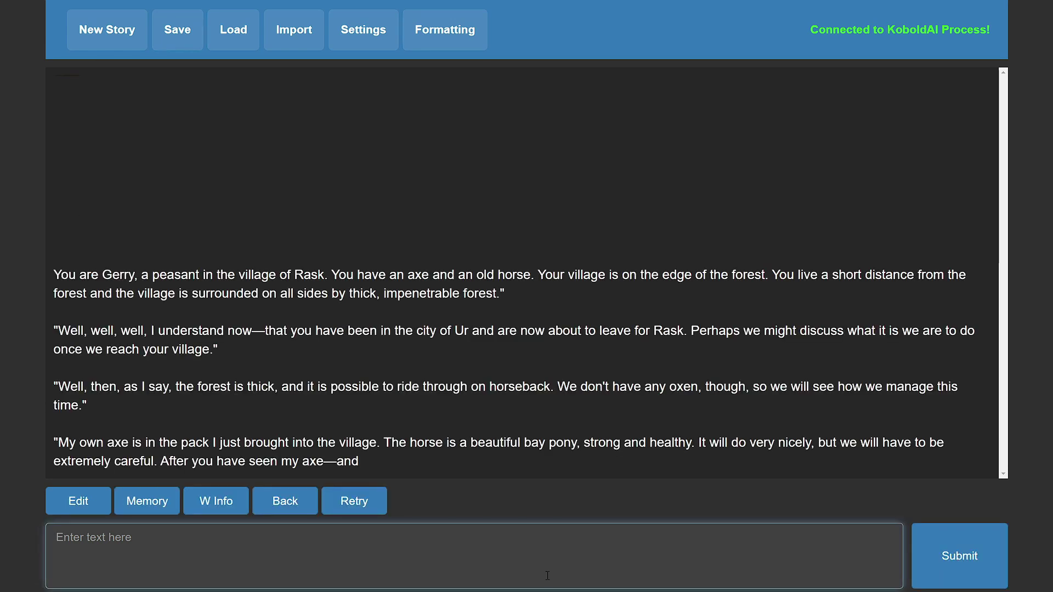
# Generate more text, then edit the last chunk to end with "come back home soon." followed by a closing quote
pyautogui.press('Return')
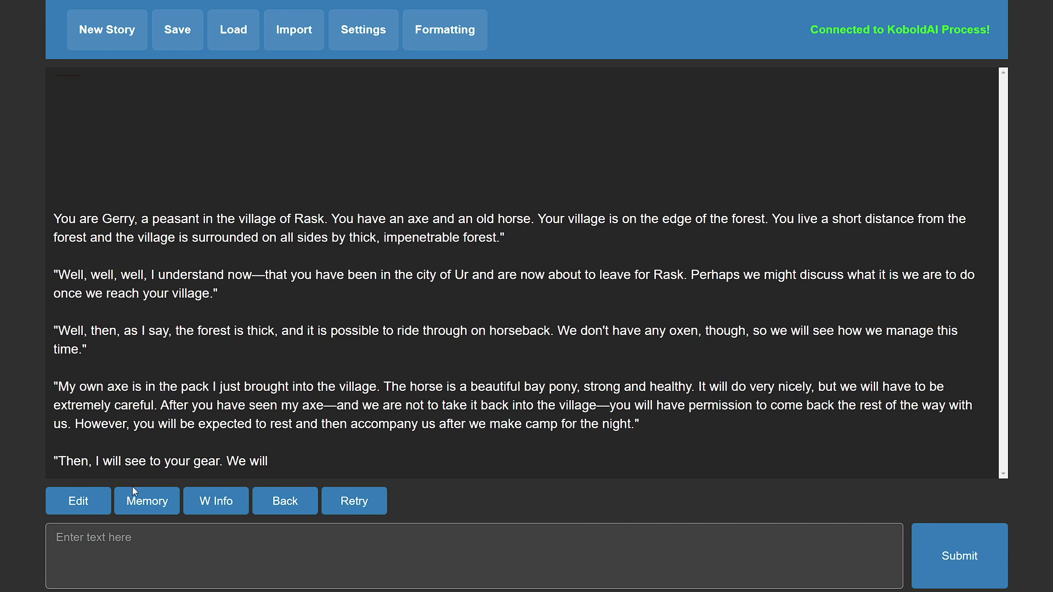
pyautogui.click(104, 497)
pyautogui.click(274, 463)
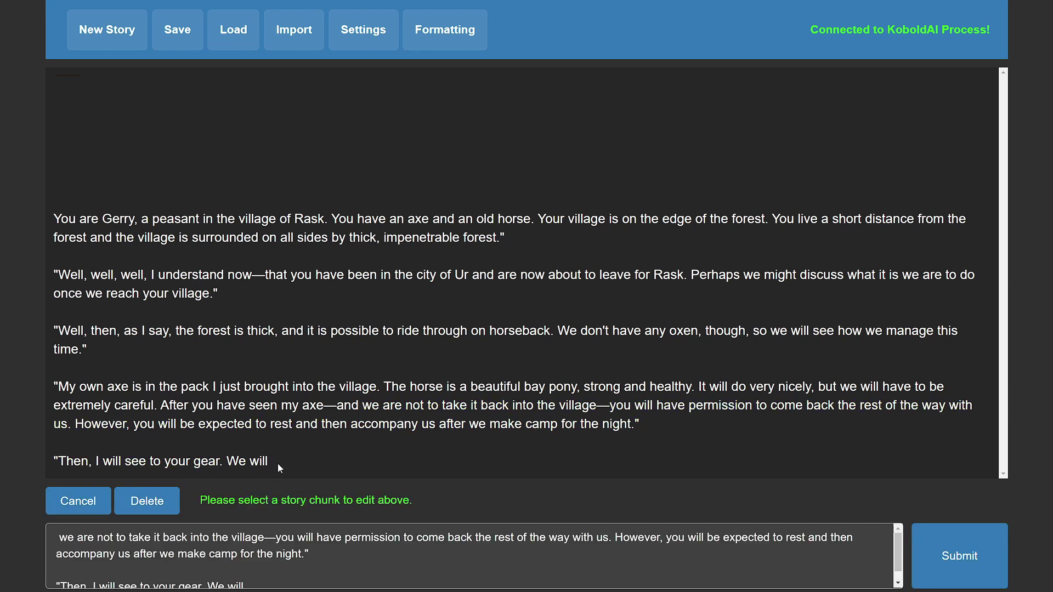
pyautogui.write('come back home soon.:')
pyautogui.press('BackSpace')
pyautogui.write('"')
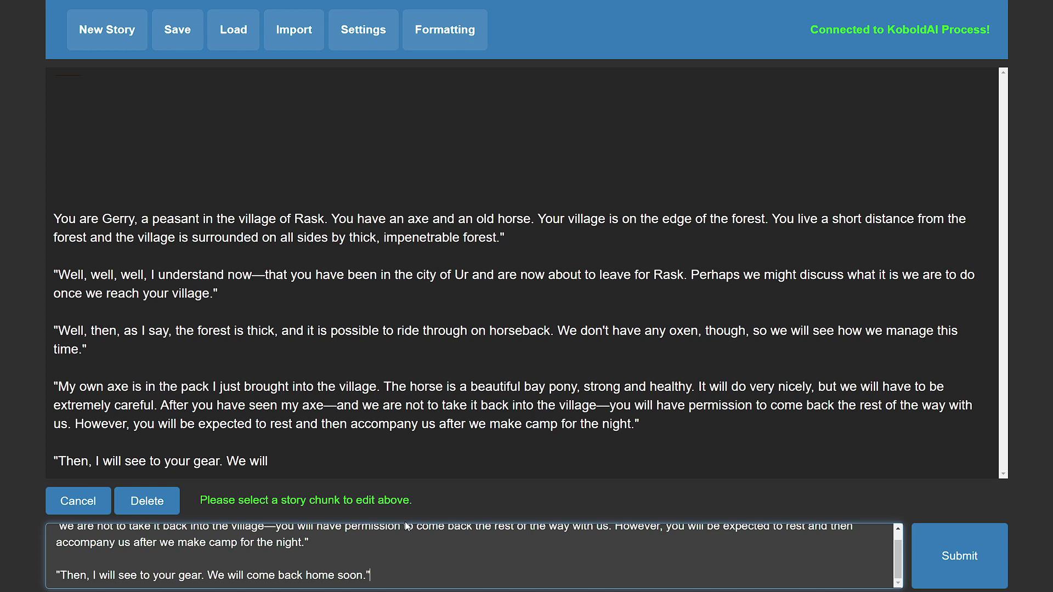
pyautogui.click(960, 556)
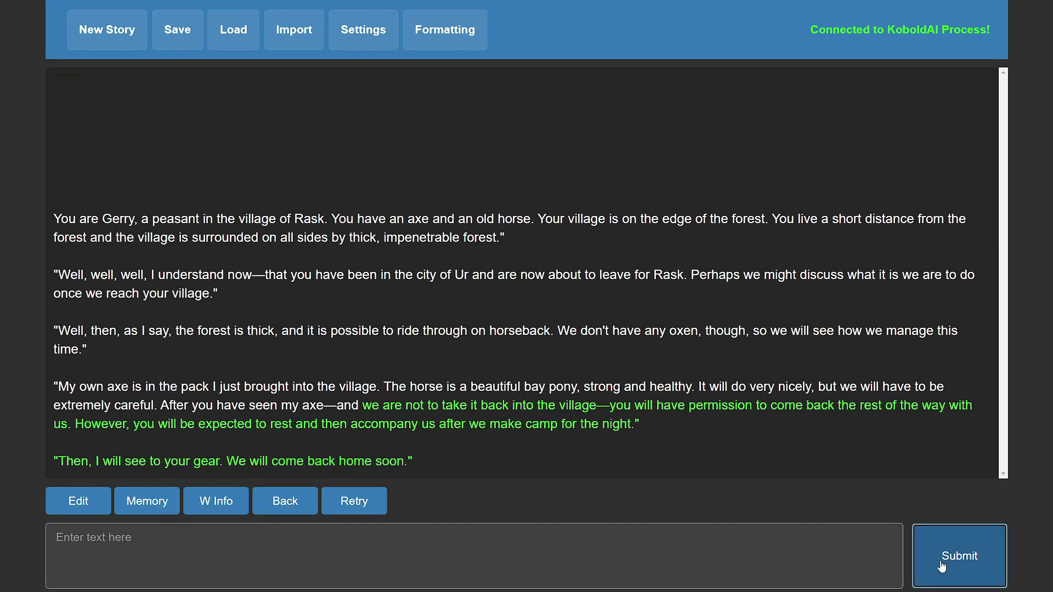
# Submit the pasted sentence about Gerry arriving at his village and let the AI continue twice
pyautogui.write('Finally, you arrive to your village. You look around.')
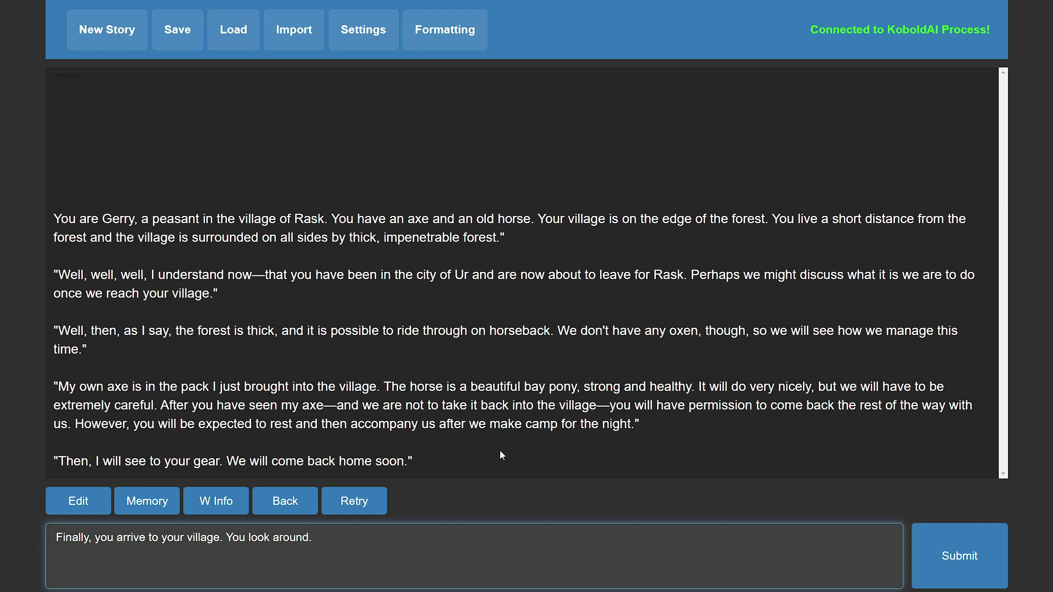
pyautogui.press('Return')
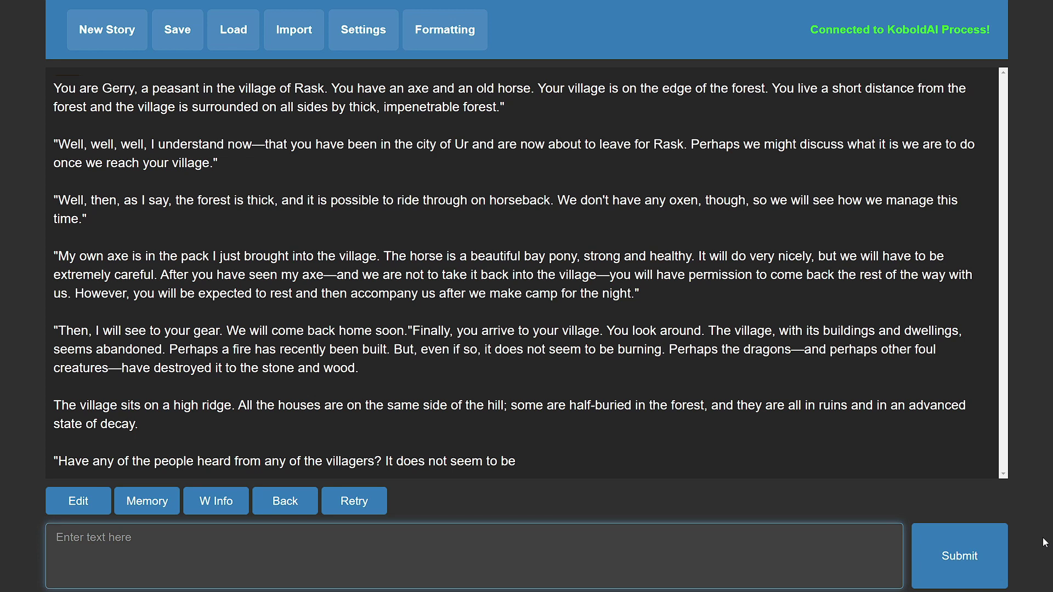
pyautogui.press('Return')
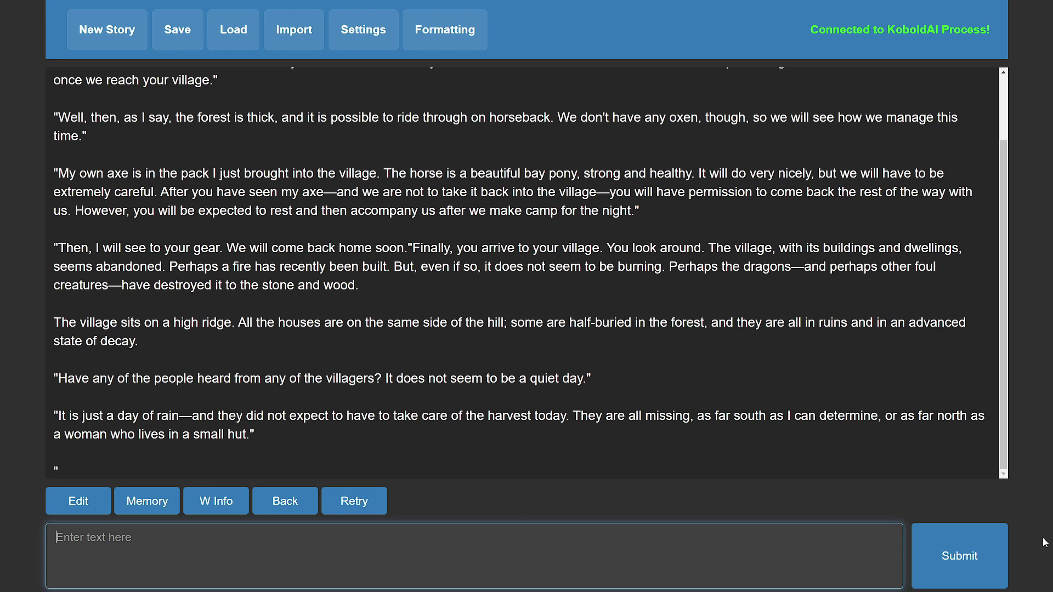
# Save the Gerry of Rask story using Save from the top-bar dropdown
pyautogui.click(181, 44)
pyautogui.click(212, 72)
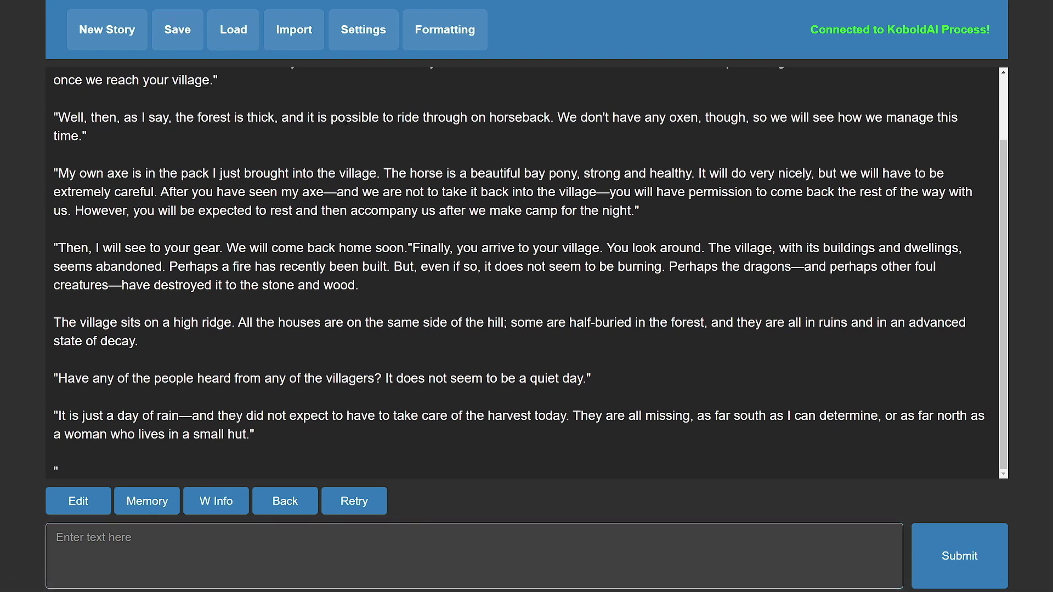